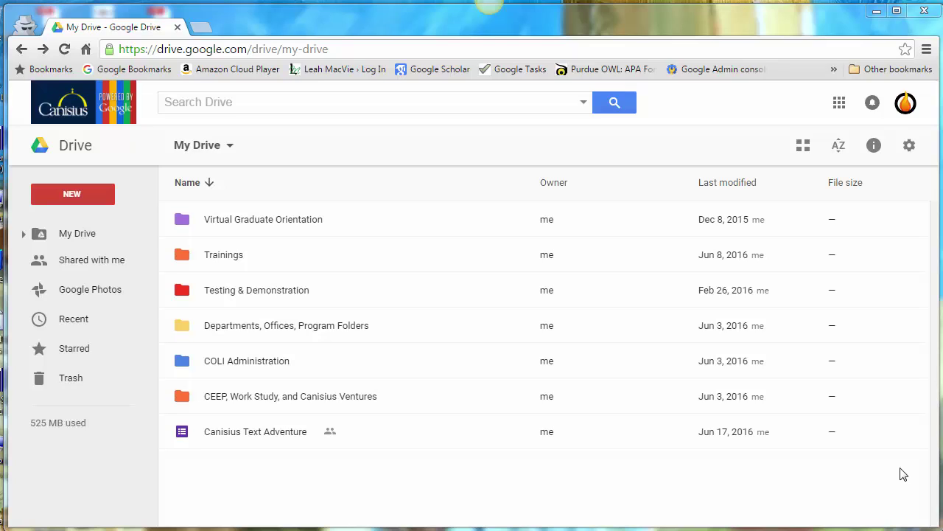
Create a folder named 'Bachelors' in My Drive
{"action": "left_click", "coordinate": [93, 193]}
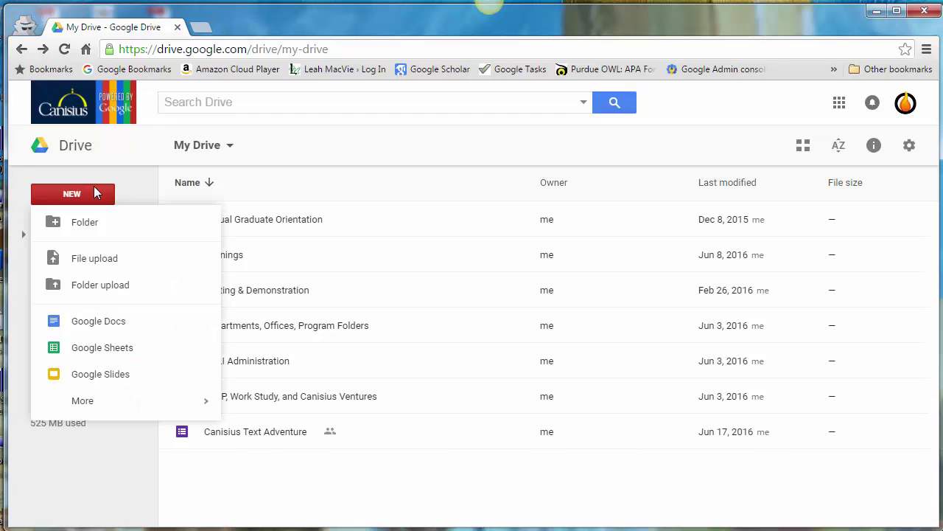
{"action": "left_click", "coordinate": [105, 224]}
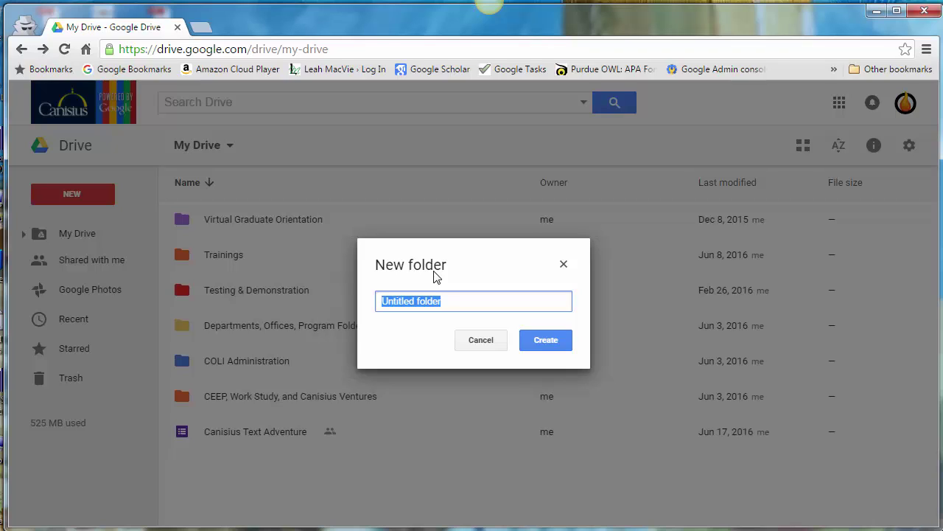
{"action": "type", "text": "Bachelors"}
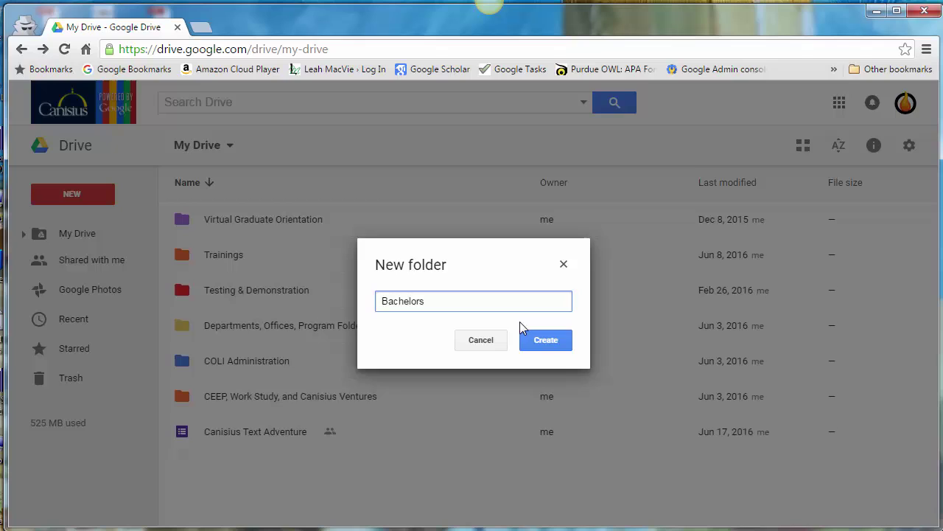
{"action": "left_click", "coordinate": [523, 339]}
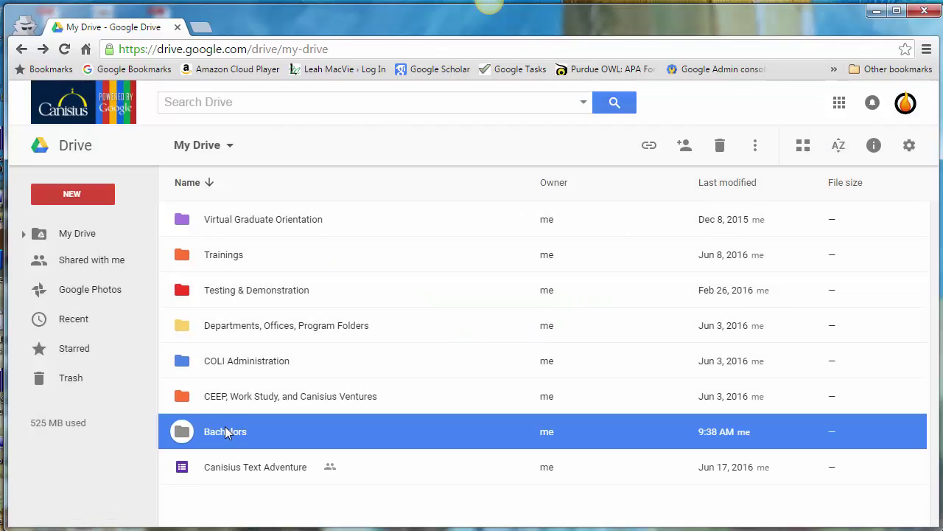
Inside Bachelors, create a folder named 'Spring 2017'
{"action": "double_click", "coordinate": [224, 428]}
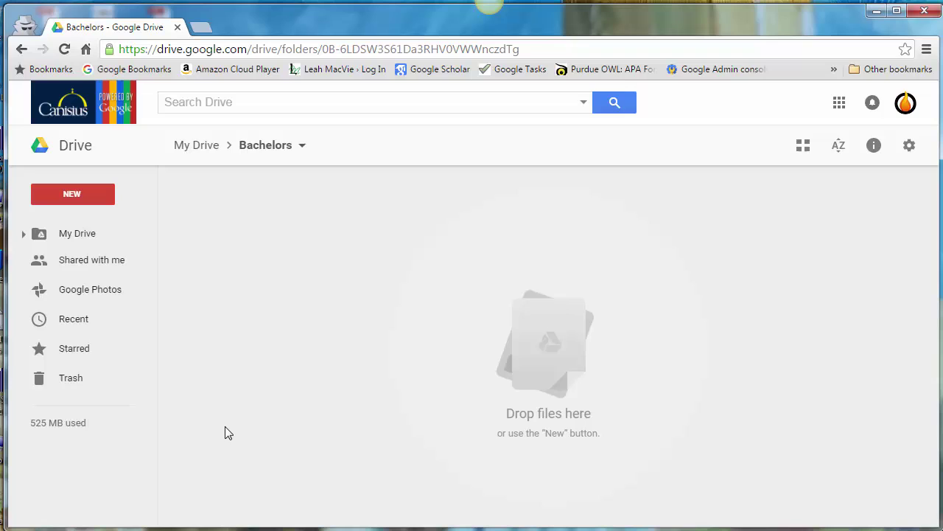
{"action": "left_click", "coordinate": [92, 193]}
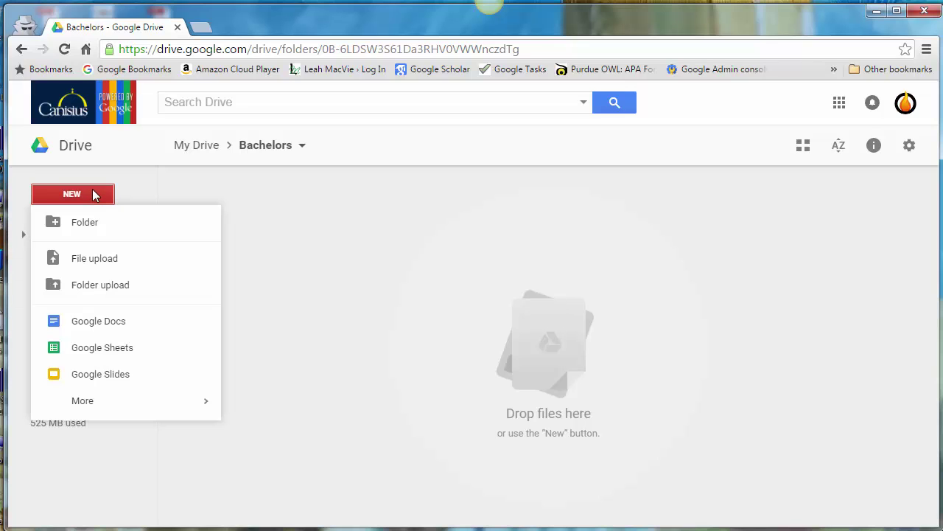
{"action": "left_click", "coordinate": [107, 231]}
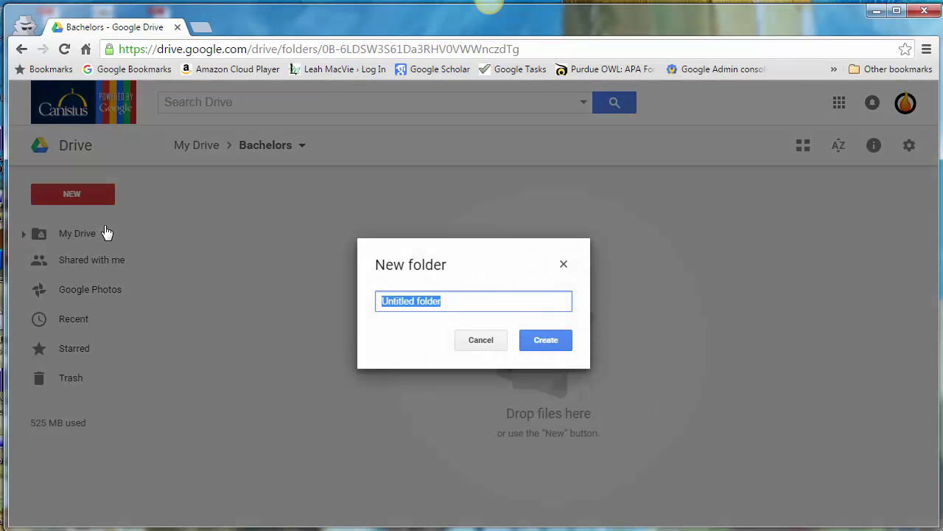
{"action": "type", "text": "Sp"}
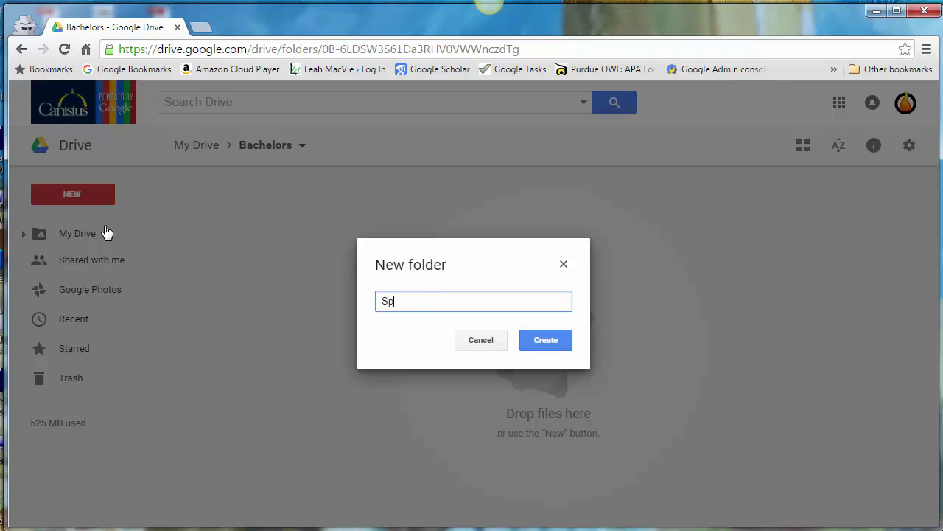
{"action": "type", "text": "ring 2017"}
{"action": "left_click", "coordinate": [558, 345]}
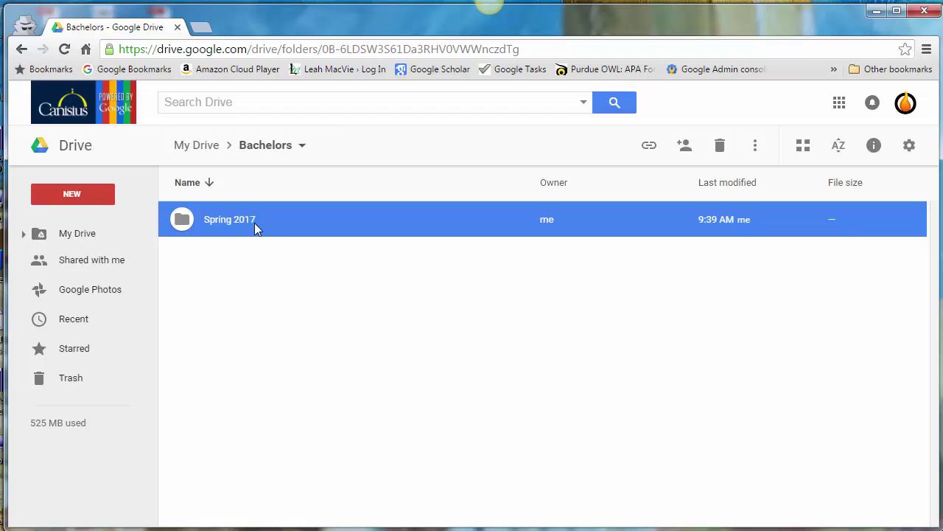
Open Spring 2017 and create course folders EDU122 and SPA217
{"action": "double_click", "coordinate": [254, 223]}
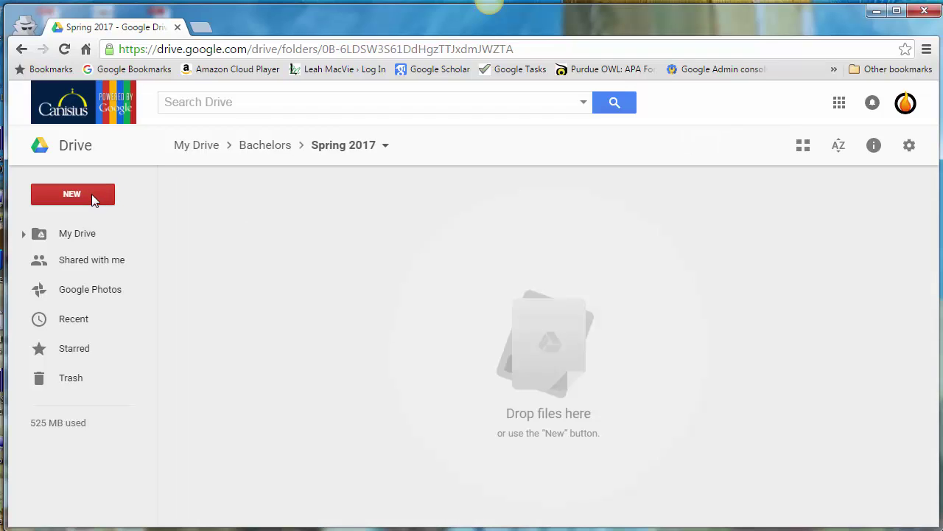
{"action": "left_click", "coordinate": [91, 194]}
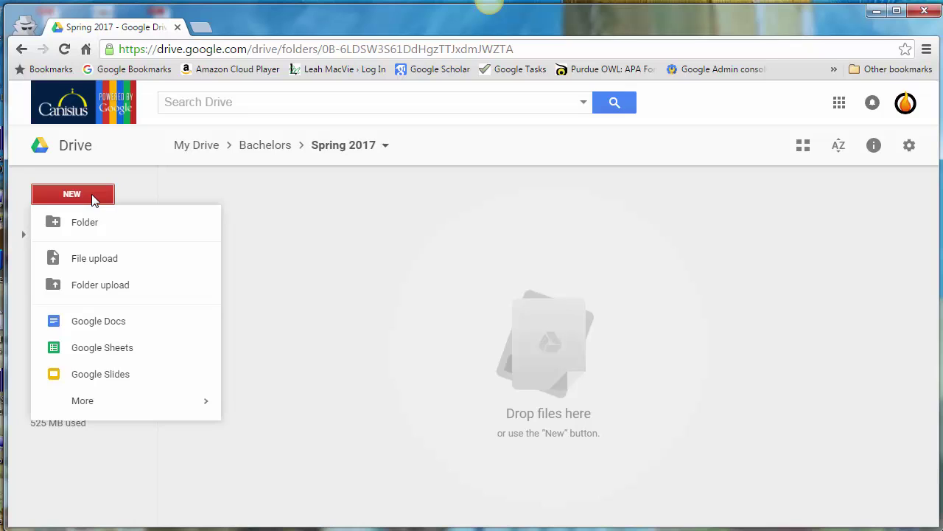
{"action": "left_click", "coordinate": [93, 218]}
{"action": "type", "text": "EDU122"}
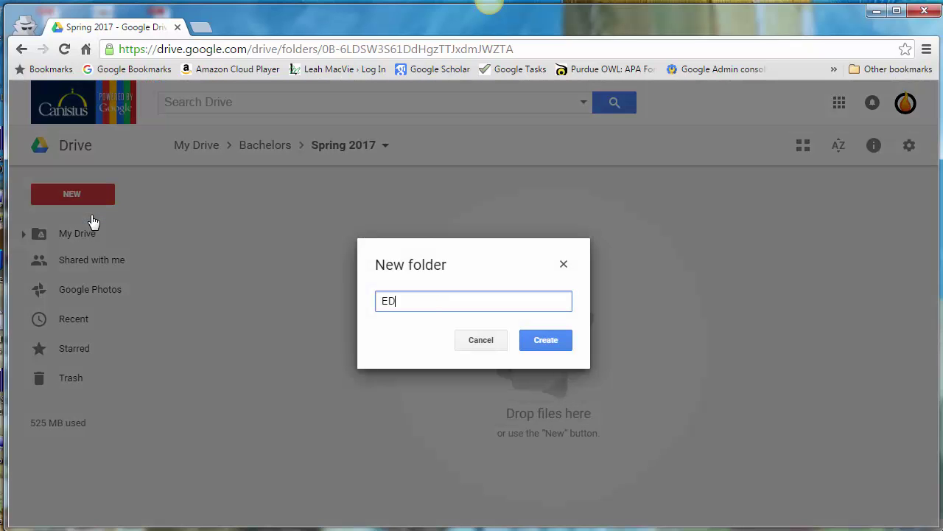
{"action": "left_click", "coordinate": [546, 340]}
{"action": "left_click", "coordinate": [101, 194]}
{"action": "left_click", "coordinate": [110, 218]}
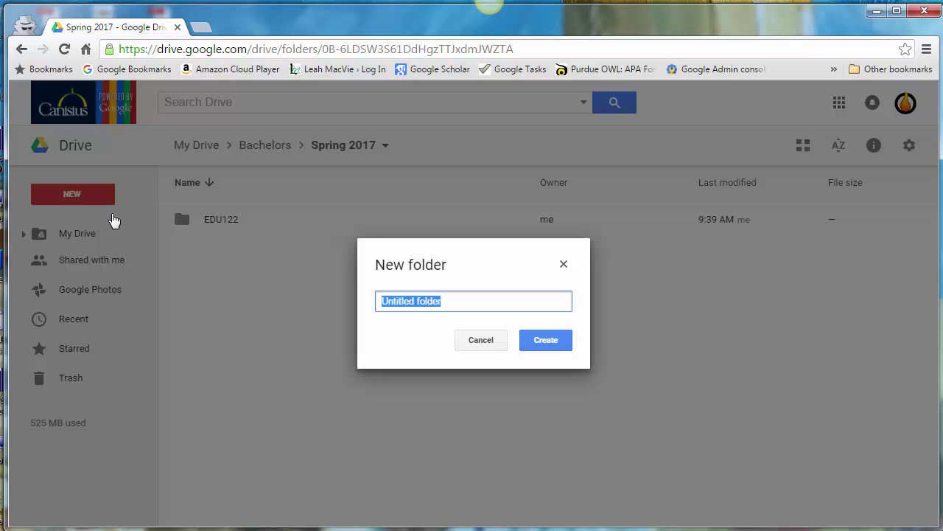
{"action": "type", "text": "SPA217"}
{"action": "key", "text": "Return"}
Add the course folders PED355, DMA201 and PHI101 to Spring 2017
{"action": "left_click", "coordinate": [99, 196]}
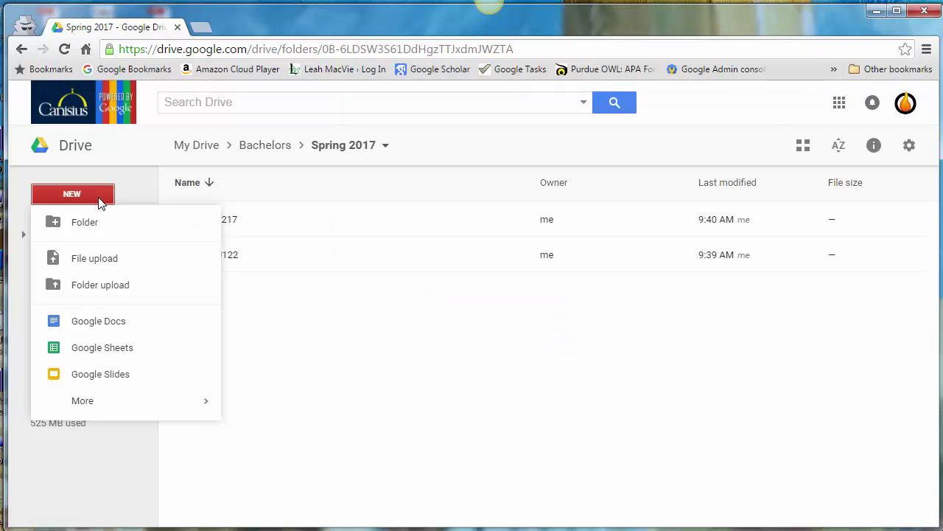
{"action": "left_click", "coordinate": [93, 218]}
{"action": "type", "text": "PED355"}
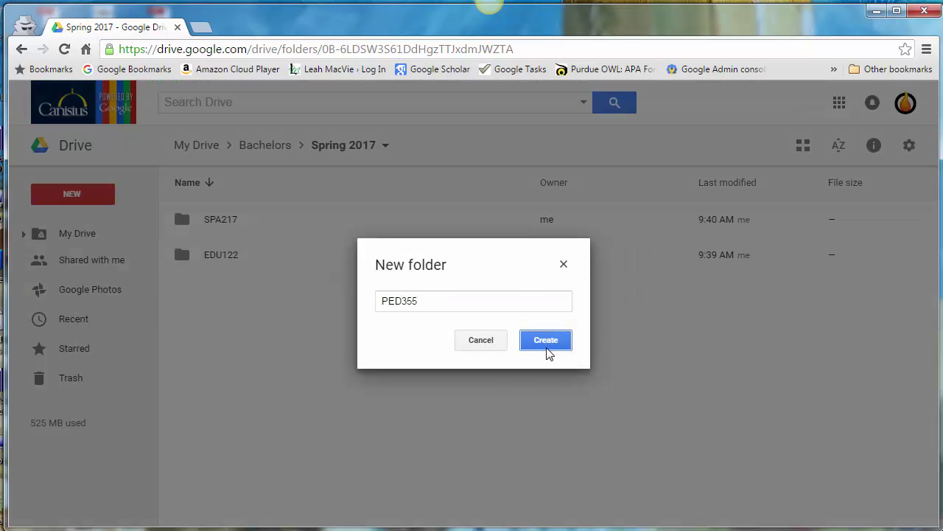
{"action": "left_click", "coordinate": [547, 344]}
{"action": "left_click", "coordinate": [101, 195]}
{"action": "left_click", "coordinate": [110, 222]}
{"action": "type", "text": "DMA201"}
{"action": "key", "text": "Return"}
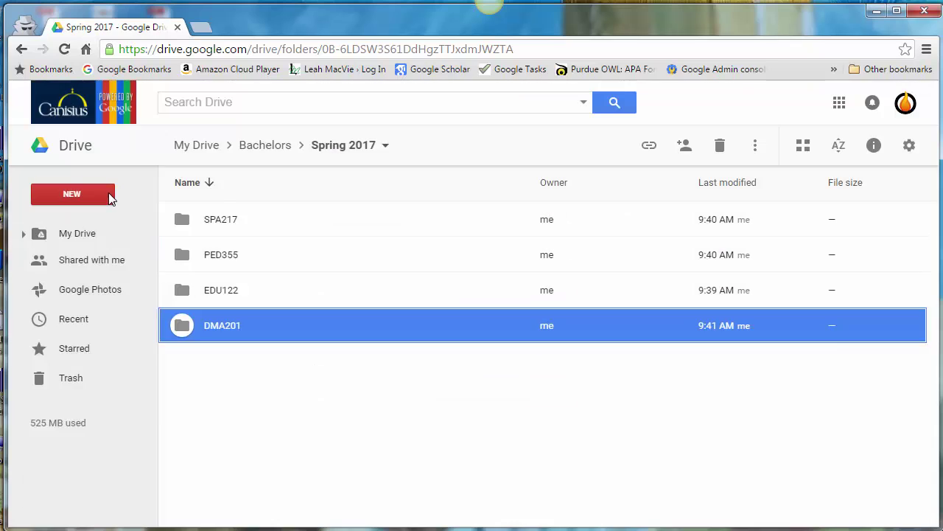
{"action": "left_click", "coordinate": [108, 193]}
{"action": "left_click", "coordinate": [118, 227]}
{"action": "type", "text": "PHI101"}
{"action": "left_click", "coordinate": [546, 341]}
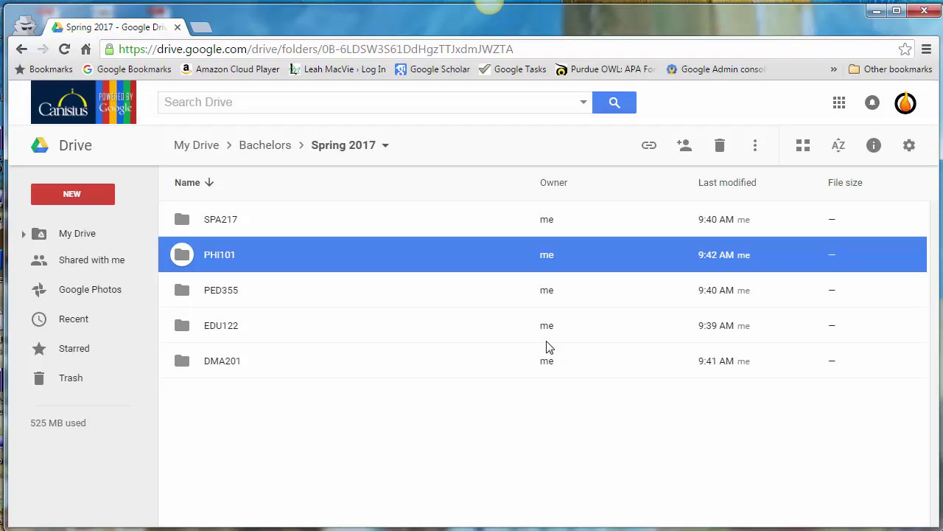
Open EDU122 and add folders Module 2, Module 3 and Module 4 alongside Module 1
{"action": "double_click", "coordinate": [226, 332]}
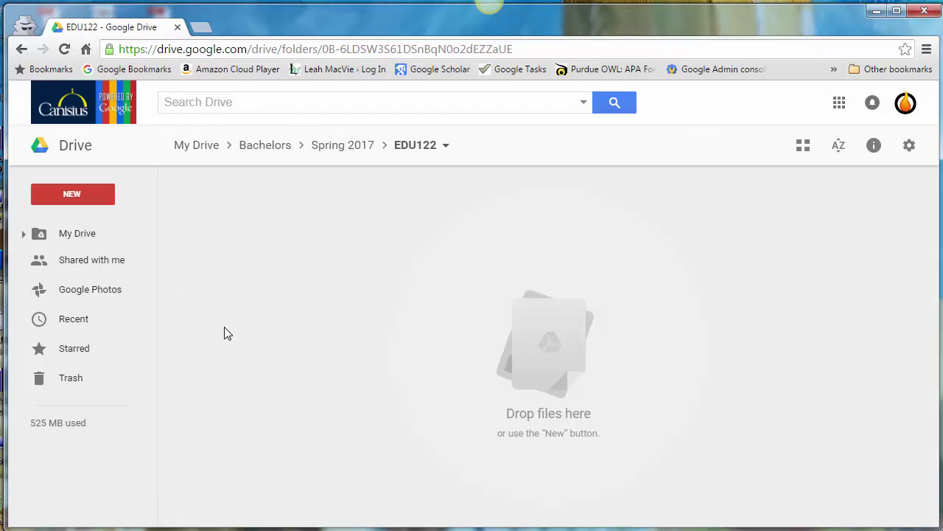
{"action": "left_click", "coordinate": [93, 194]}
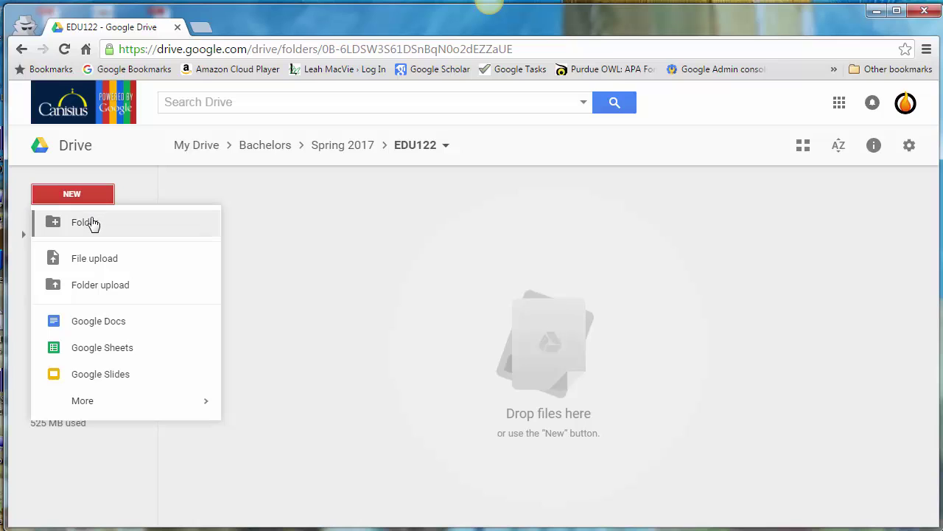
{"action": "left_click", "coordinate": [86, 222]}
{"action": "type", "text": "Modu"}
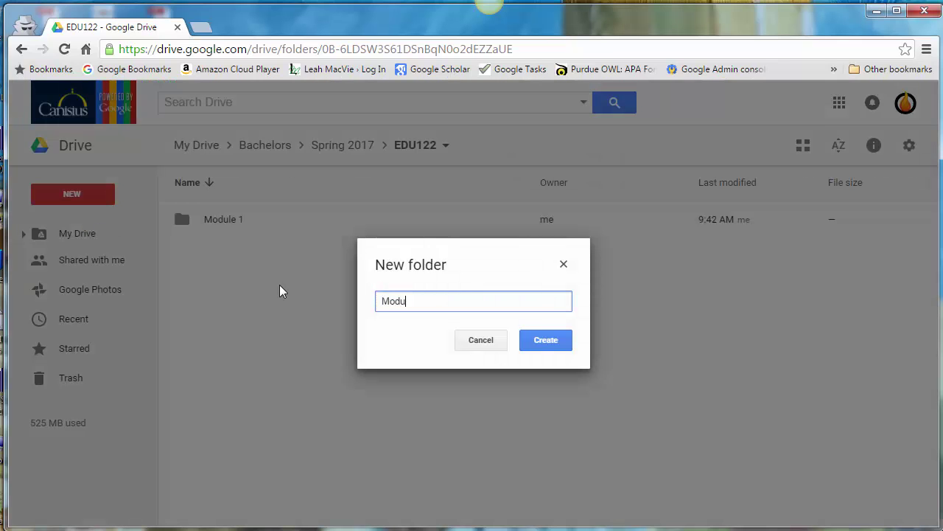
{"action": "type", "text": "le 2"}
{"action": "left_click", "coordinate": [546, 345]}
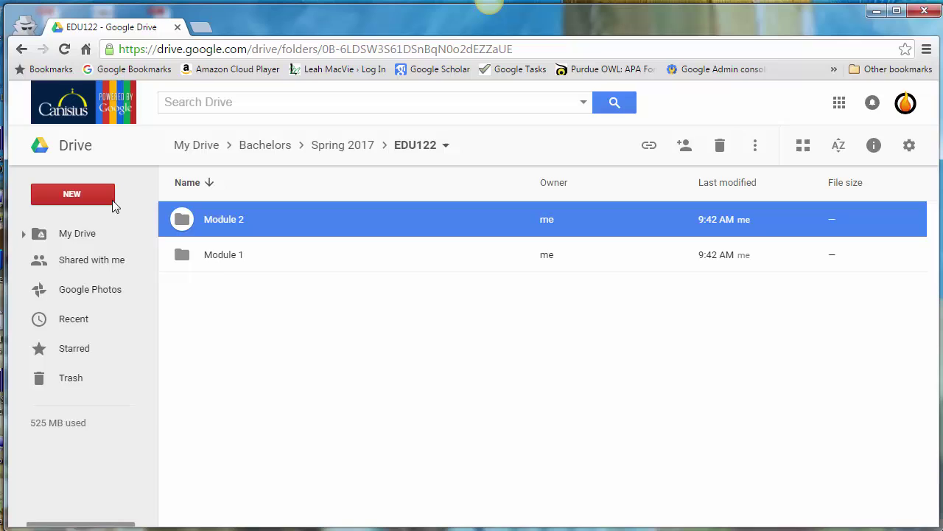
{"action": "left_click", "coordinate": [113, 206]}
{"action": "left_click", "coordinate": [110, 218]}
{"action": "type", "text": "Module 3"}
{"action": "key", "text": "Return"}
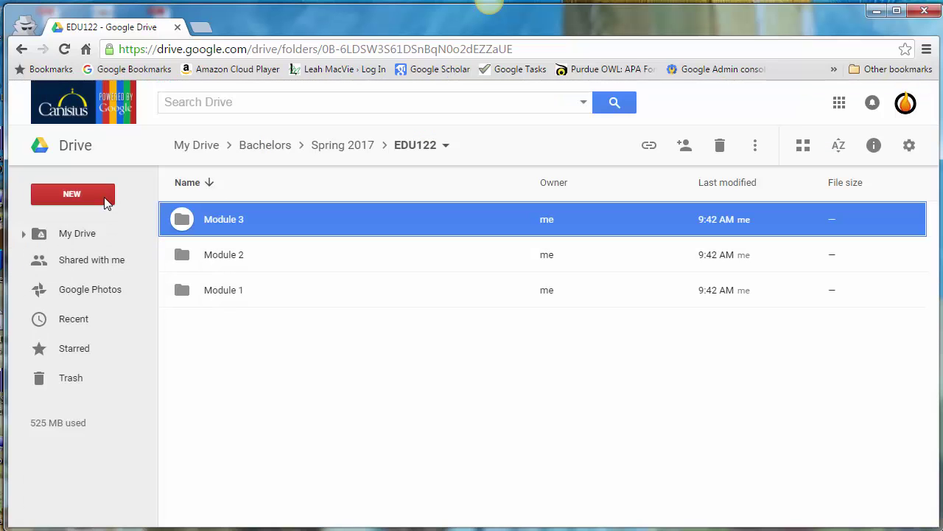
{"action": "left_click", "coordinate": [105, 197]}
{"action": "left_click", "coordinate": [110, 219]}
{"action": "type", "text": "Module"}
{"action": "key", "text": "Return"}
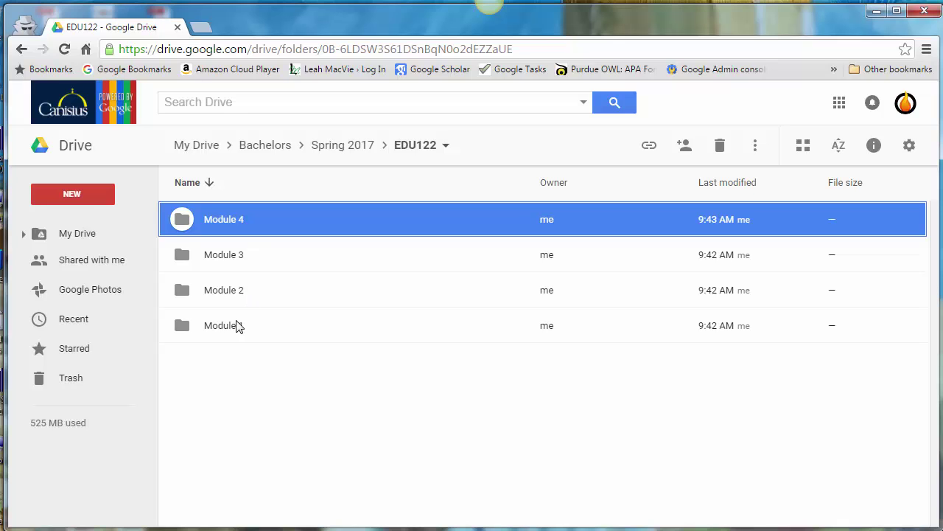
Open Module 1 and create the folders 'Class Assignments' and 'Assessments' inside it
{"action": "double_click", "coordinate": [238, 327]}
{"action": "left_click", "coordinate": [88, 191]}
{"action": "left_click", "coordinate": [90, 223]}
{"action": "type", "text": "Class Assignments"}
{"action": "key", "text": "Return"}
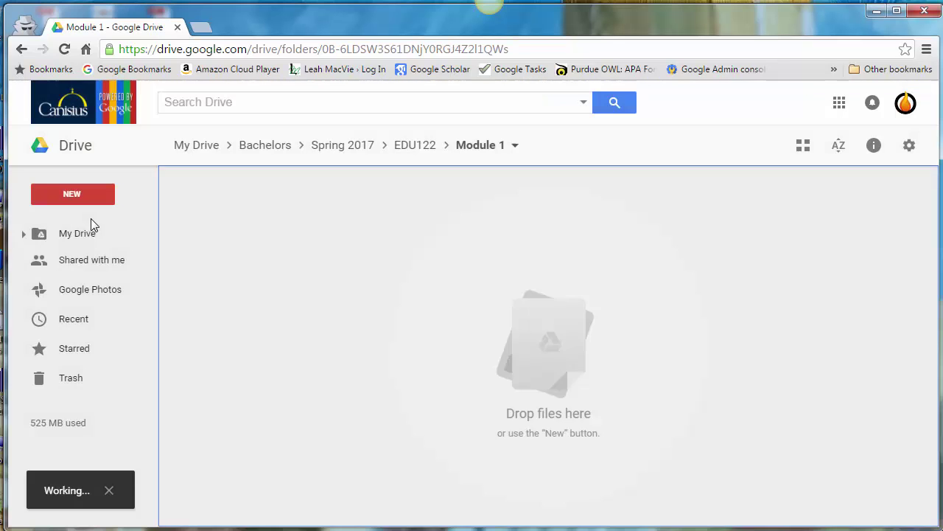
{"action": "left_click", "coordinate": [71, 194]}
{"action": "left_click", "coordinate": [87, 221]}
{"action": "type", "text": "Assessments"}
{"action": "key", "text": "Return"}
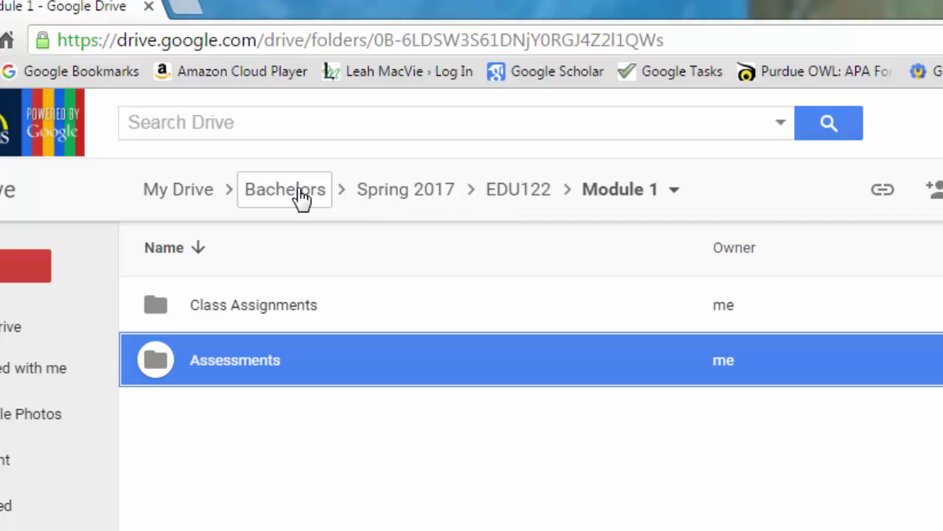
Go back to the top level of My Drive via the breadcrumb trail
{"action": "left_click", "coordinate": [198, 199]}
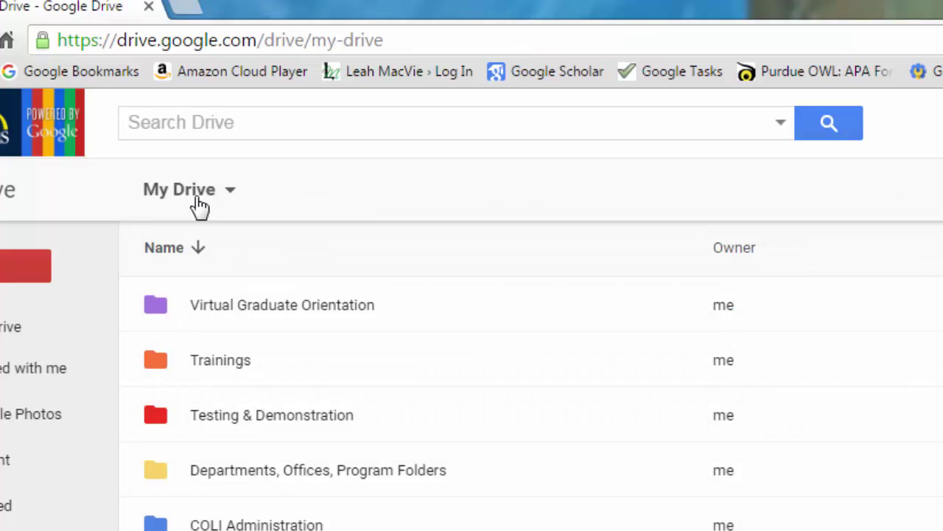